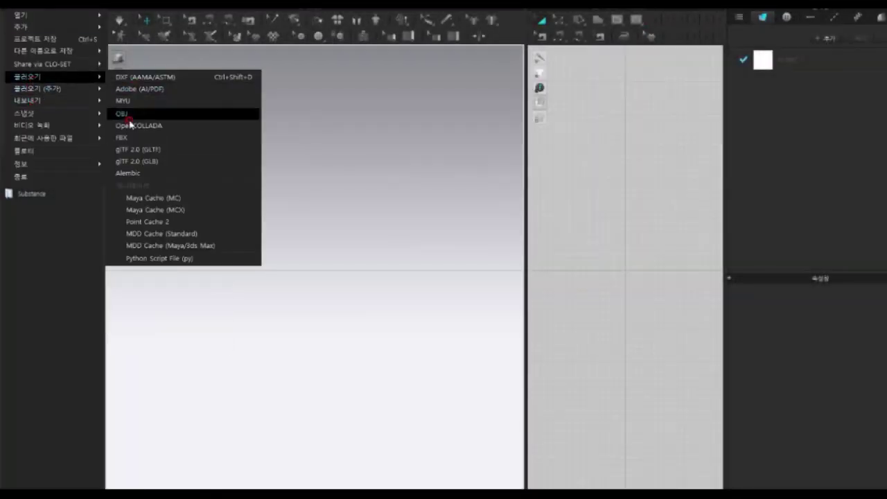
Step: Import the male_hand OBJ as a Background & Props object at 100% cm scale
{"action": "left_click", "coordinate": [137, 139]}
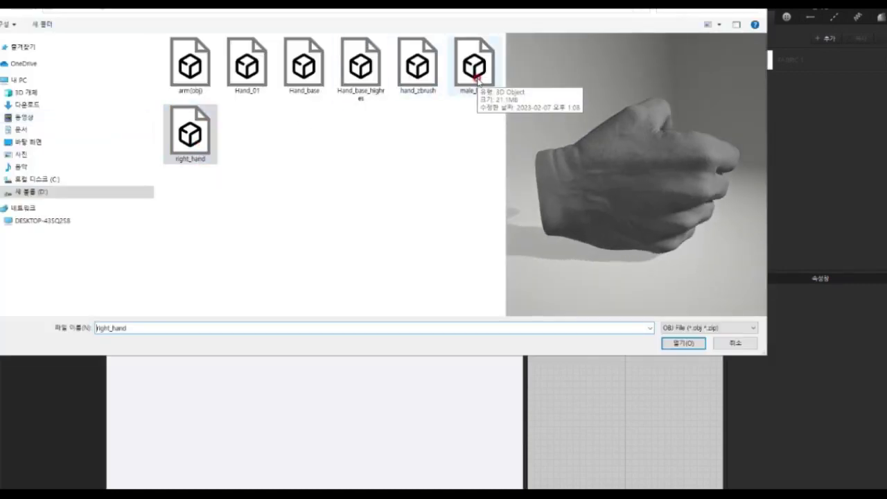
{"action": "left_click", "coordinate": [427, 77]}
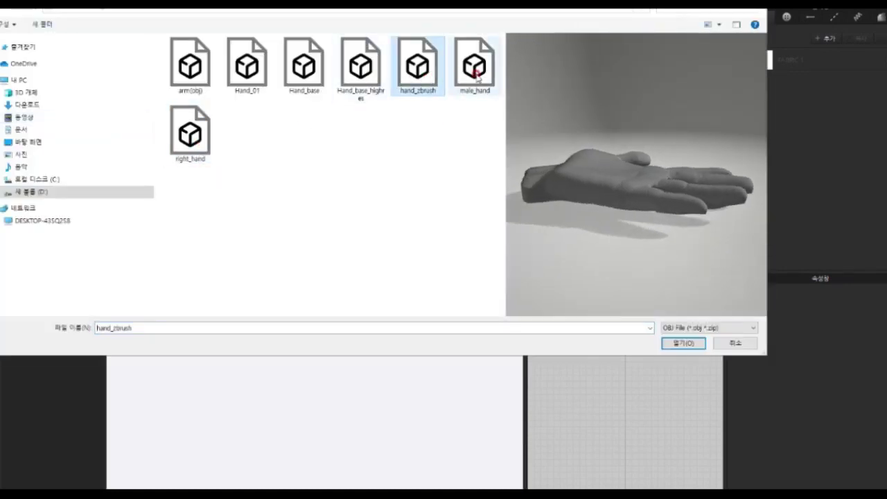
{"action": "left_click", "coordinate": [475, 70]}
{"action": "left_click", "coordinate": [683, 343]}
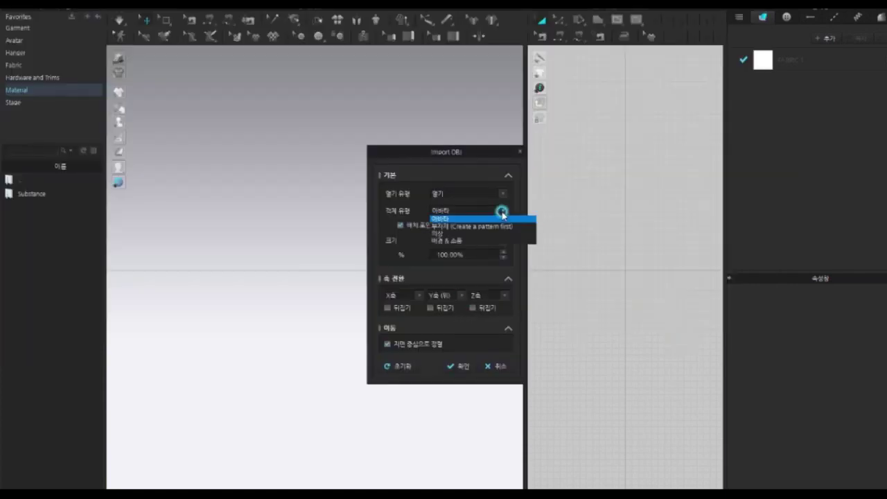
{"action": "left_click", "coordinate": [466, 241]}
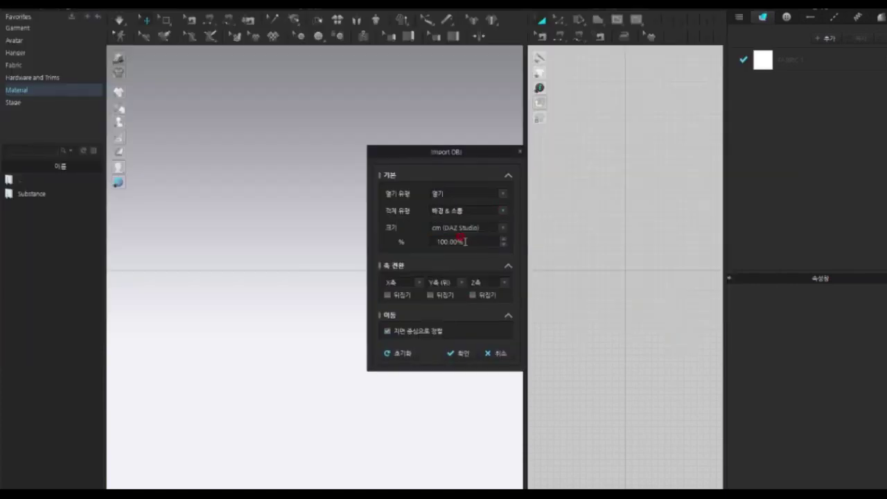
{"action": "left_click", "coordinate": [460, 354]}
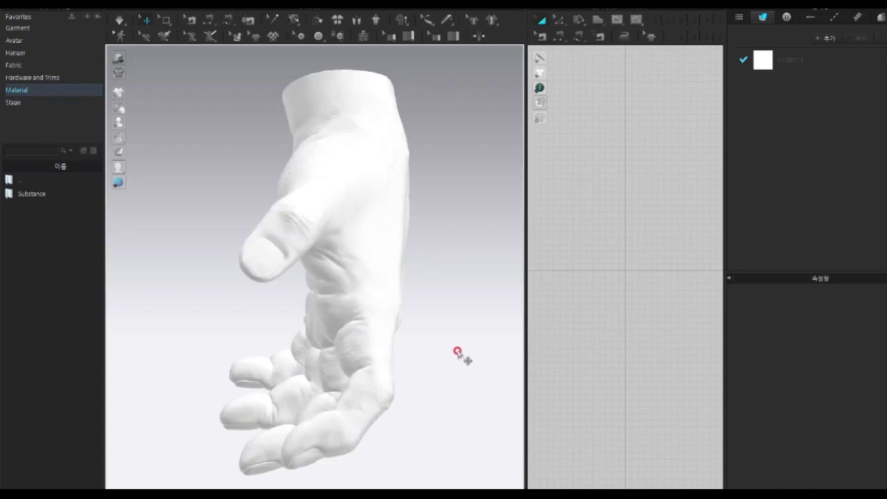
Step: Inspect the imported hand from palm-down, side and top views, then select the hand mesh
{"action": "right_click_drag", "start_coordinate": [460, 353], "coordinate": [372, 336]}
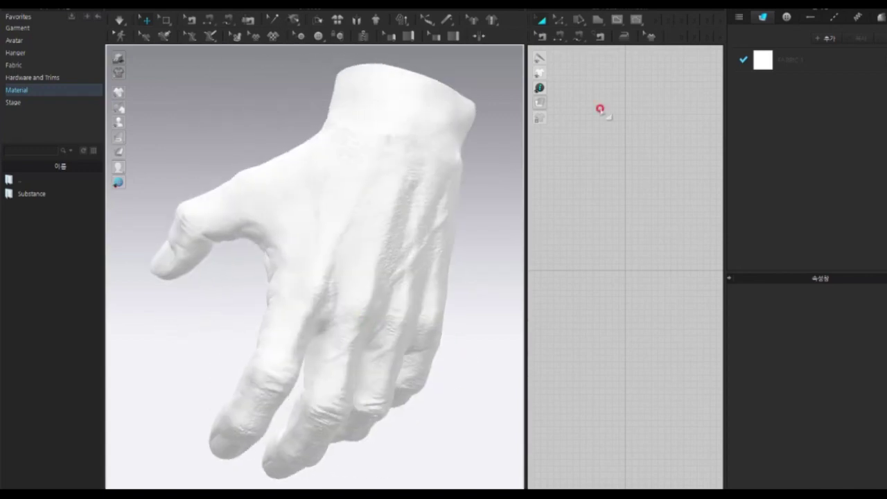
{"action": "mouse_move", "coordinate": [483, 382]}
{"action": "right_mouse_down"}
{"action": "mouse_move", "coordinate": [425, 424]}
{"action": "mouse_move", "coordinate": [303, 333]}
{"action": "mouse_move", "coordinate": [279, 299]}
{"action": "mouse_move", "coordinate": [262, 303]}
{"action": "right_mouse_up"}
{"action": "scroll", "coordinate": [273, 343], "scroll_direction": "down", "scroll_amount": 3}
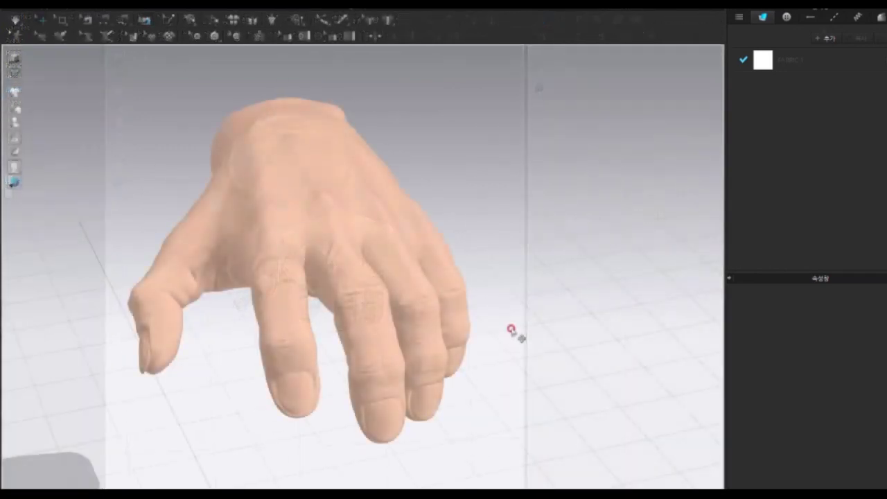
{"action": "mouse_move", "coordinate": [515, 333]}
{"action": "right_mouse_down"}
{"action": "mouse_move", "coordinate": [481, 283]}
{"action": "mouse_move", "coordinate": [383, 237]}
{"action": "right_mouse_up"}
{"action": "scroll", "coordinate": [383, 238], "scroll_direction": "up", "scroll_amount": 3}
{"action": "right_click_drag", "start_coordinate": [330, 224], "coordinate": [307, 257]}
{"action": "left_click", "coordinate": [314, 267]}
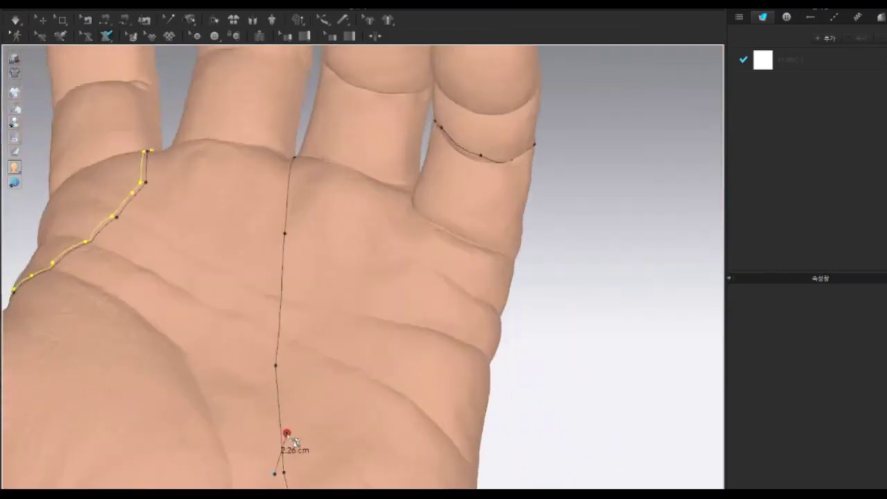
Step: Zoom in close on the finger and place the first seam-line points along it
{"action": "scroll", "coordinate": [295, 442], "scroll_direction": "up", "scroll_amount": 3}
{"action": "scroll", "coordinate": [337, 289], "scroll_direction": "up", "scroll_amount": 3}
{"action": "scroll", "coordinate": [340, 352], "scroll_direction": "up", "scroll_amount": 3}
{"action": "scroll", "coordinate": [346, 312], "scroll_direction": "up", "scroll_amount": 3}
{"action": "mouse_move", "coordinate": [349, 208]}
{"action": "right_mouse_down"}
{"action": "mouse_move", "coordinate": [376, 282]}
{"action": "mouse_move", "coordinate": [508, 134]}
{"action": "mouse_move", "coordinate": [423, 301]}
{"action": "mouse_move", "coordinate": [448, 298]}
{"action": "right_mouse_up"}
{"action": "mouse_move", "coordinate": [396, 353]}
{"action": "right_mouse_down"}
{"action": "mouse_move", "coordinate": [659, 222]}
{"action": "mouse_move", "coordinate": [511, 281]}
{"action": "right_mouse_up"}
{"action": "scroll", "coordinate": [528, 299], "scroll_direction": "down", "scroll_amount": 10}
{"action": "scroll", "coordinate": [454, 352], "scroll_direction": "up", "scroll_amount": 3}
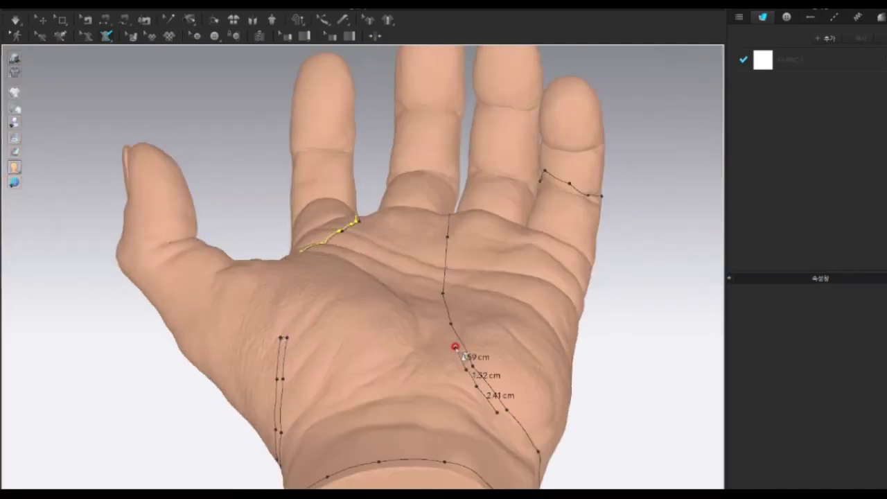
{"action": "scroll", "coordinate": [406, 277], "scroll_direction": "up", "scroll_amount": 3}
{"action": "scroll", "coordinate": [395, 293], "scroll_direction": "up", "scroll_amount": 3}
{"action": "mouse_move", "coordinate": [395, 293]}
{"action": "right_mouse_down"}
{"action": "mouse_move", "coordinate": [440, 267]}
{"action": "mouse_move", "coordinate": [478, 277]}
{"action": "mouse_move", "coordinate": [548, 227]}
{"action": "mouse_move", "coordinate": [488, 221]}
{"action": "right_mouse_up"}
{"action": "left_click", "coordinate": [488, 222]}
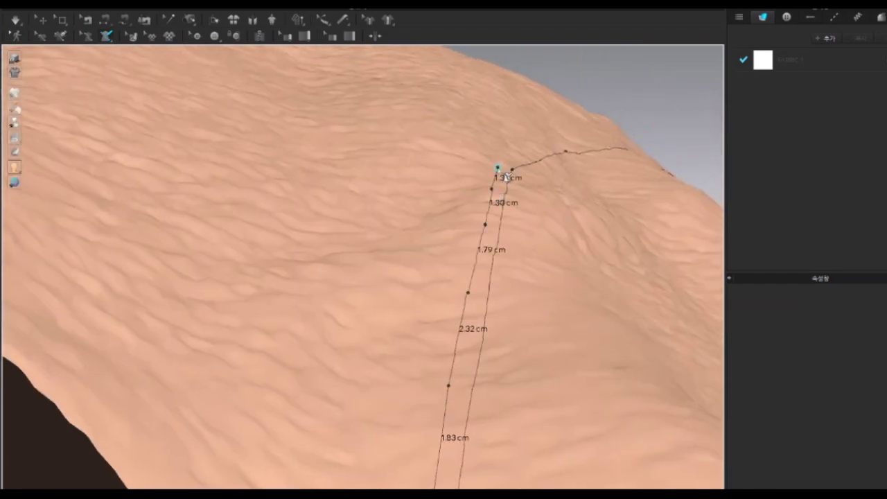
Step: Continue tracing the seam line around the hand's surface with more points
{"action": "right_click_drag", "start_coordinate": [507, 177], "coordinate": [388, 349]}
{"action": "mouse_move", "coordinate": [495, 269]}
{"action": "right_mouse_down"}
{"action": "mouse_move", "coordinate": [600, 243]}
{"action": "mouse_move", "coordinate": [365, 278]}
{"action": "mouse_move", "coordinate": [278, 244]}
{"action": "right_mouse_up"}
{"action": "left_click", "coordinate": [317, 262]}
{"action": "right_click_drag", "start_coordinate": [321, 271], "coordinate": [422, 392]}
{"action": "mouse_move", "coordinate": [501, 437]}
{"action": "right_mouse_down"}
{"action": "mouse_move", "coordinate": [475, 254]}
{"action": "mouse_move", "coordinate": [475, 299]}
{"action": "mouse_move", "coordinate": [347, 307]}
{"action": "mouse_move", "coordinate": [297, 291]}
{"action": "mouse_move", "coordinate": [279, 153]}
{"action": "right_mouse_up"}
{"action": "left_click", "coordinate": [475, 300]}
{"action": "left_click", "coordinate": [309, 291]}
{"action": "left_click", "coordinate": [462, 429]}
Step: Place the final seam points and finish the line as a narrow strip pattern
{"action": "mouse_move", "coordinate": [462, 429]}
{"action": "right_mouse_down"}
{"action": "mouse_move", "coordinate": [368, 390]}
{"action": "mouse_move", "coordinate": [311, 411]}
{"action": "mouse_move", "coordinate": [315, 431]}
{"action": "mouse_move", "coordinate": [277, 398]}
{"action": "mouse_move", "coordinate": [258, 403]}
{"action": "mouse_move", "coordinate": [349, 277]}
{"action": "mouse_move", "coordinate": [360, 356]}
{"action": "mouse_move", "coordinate": [321, 449]}
{"action": "right_mouse_up"}
{"action": "left_click", "coordinate": [263, 388]}
{"action": "left_click", "coordinate": [355, 409]}
{"action": "mouse_move", "coordinate": [356, 409]}
{"action": "right_mouse_down"}
{"action": "mouse_move", "coordinate": [354, 249]}
{"action": "mouse_move", "coordinate": [305, 269]}
{"action": "right_mouse_up"}
{"action": "left_click", "coordinate": [351, 248]}
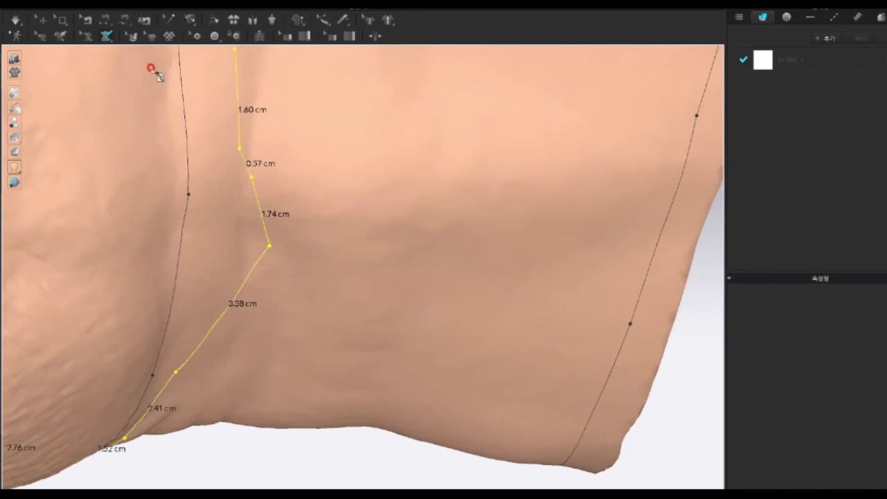
{"action": "double_click", "coordinate": [270, 247]}
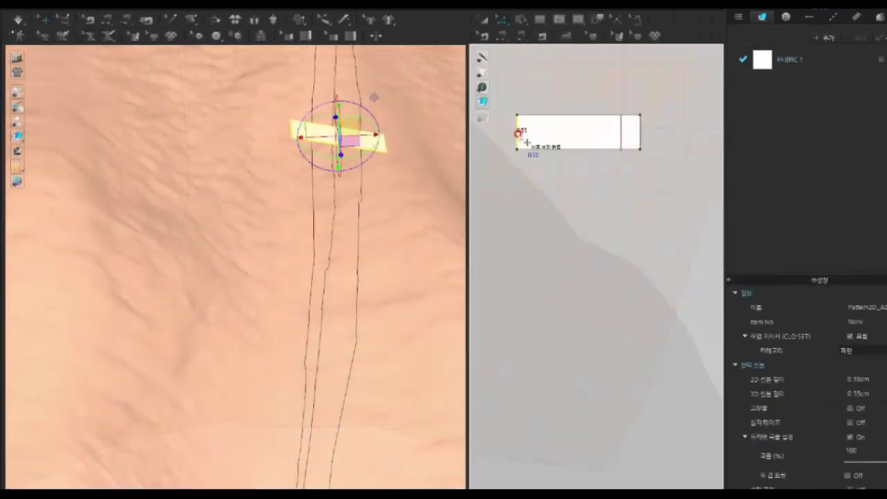
Step: Add vertical internal lines near both ends of the strip
{"action": "right_click", "coordinate": [519, 133]}
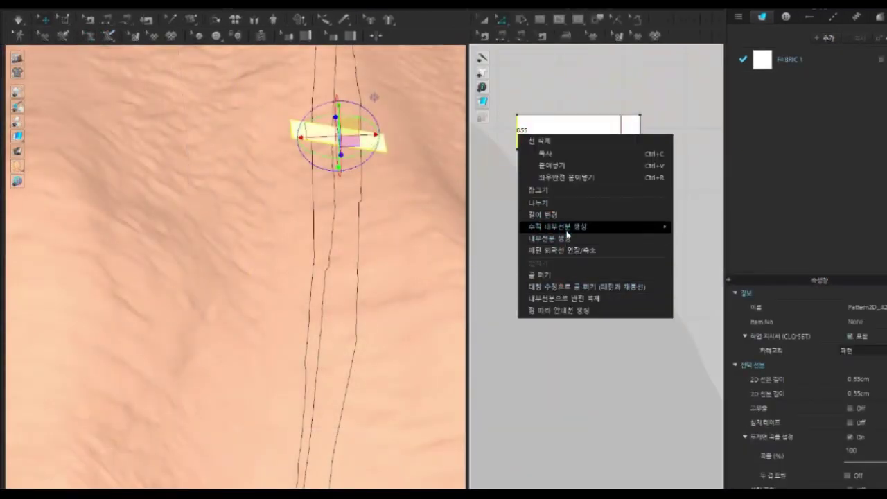
{"action": "left_click", "coordinate": [567, 238]}
{"action": "left_click", "coordinate": [434, 283]}
Step: Lay the strip across the traced seam lines on the hand like a staple
{"action": "mouse_move", "coordinate": [436, 283]}
{"action": "right_mouse_down"}
{"action": "mouse_move", "coordinate": [392, 154]}
{"action": "mouse_move", "coordinate": [370, 141]}
{"action": "right_mouse_up"}
{"action": "left_click", "coordinate": [371, 140]}
{"action": "right_click_drag", "start_coordinate": [377, 172], "coordinate": [386, 149]}
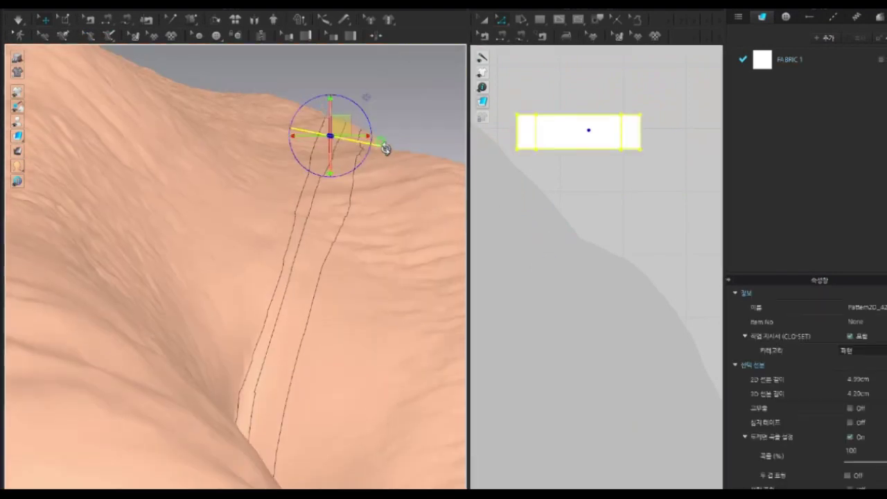
{"action": "mouse_move", "coordinate": [341, 123]}
{"action": "right_mouse_down"}
{"action": "mouse_move", "coordinate": [361, 185]}
{"action": "mouse_move", "coordinate": [393, 165]}
{"action": "mouse_move", "coordinate": [337, 301]}
{"action": "right_mouse_up"}
{"action": "left_click", "coordinate": [321, 263]}
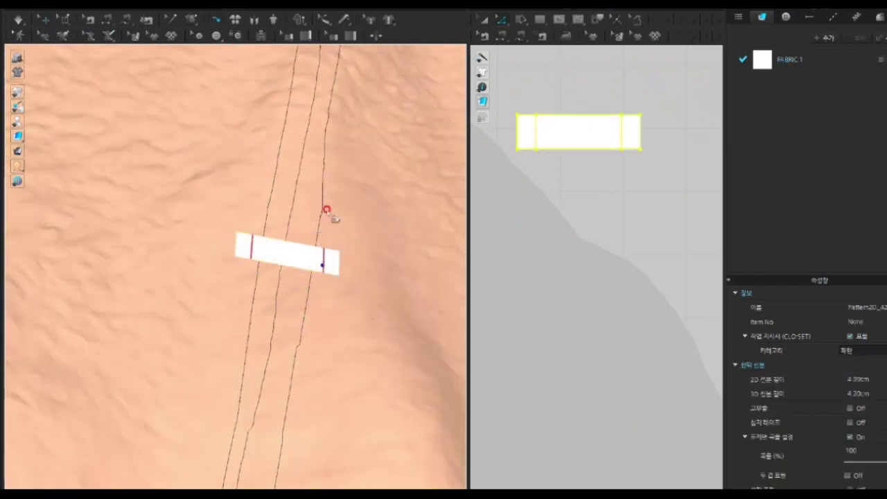
{"action": "left_click", "coordinate": [324, 264]}
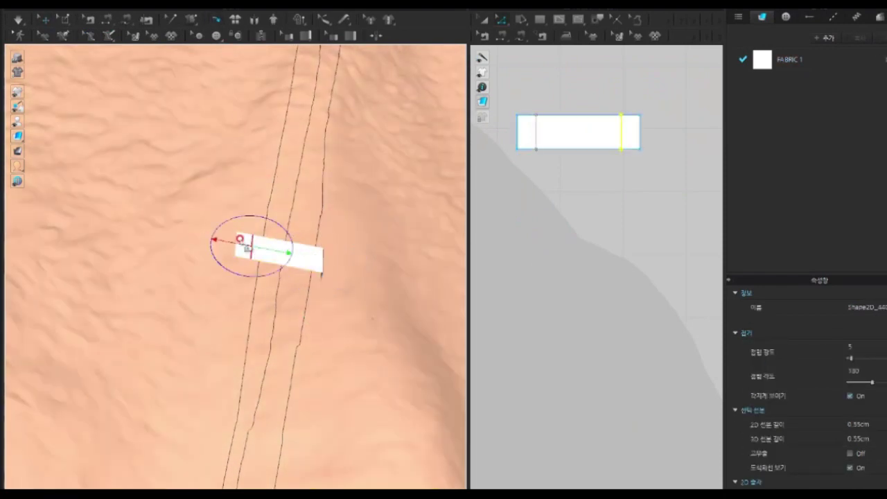
{"action": "mouse_move", "coordinate": [230, 271]}
{"action": "right_mouse_down"}
{"action": "mouse_move", "coordinate": [352, 214]}
{"action": "mouse_move", "coordinate": [325, 297]}
{"action": "mouse_move", "coordinate": [325, 262]}
{"action": "right_mouse_up"}
{"action": "left_click", "coordinate": [352, 214]}
Step: Copy and paste the strip pattern to create a duplicate
{"action": "left_click", "coordinate": [560, 123]}
{"action": "key", "text": "ctrl+c"}
{"action": "key", "text": "ctrl+v"}
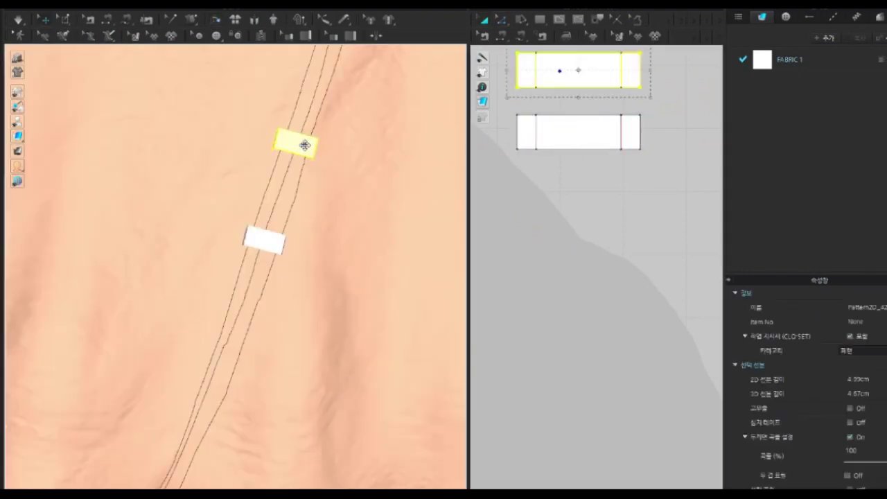
Step: Set the duplicated strip down across the seam on the hand
{"action": "left_click", "coordinate": [293, 145]}
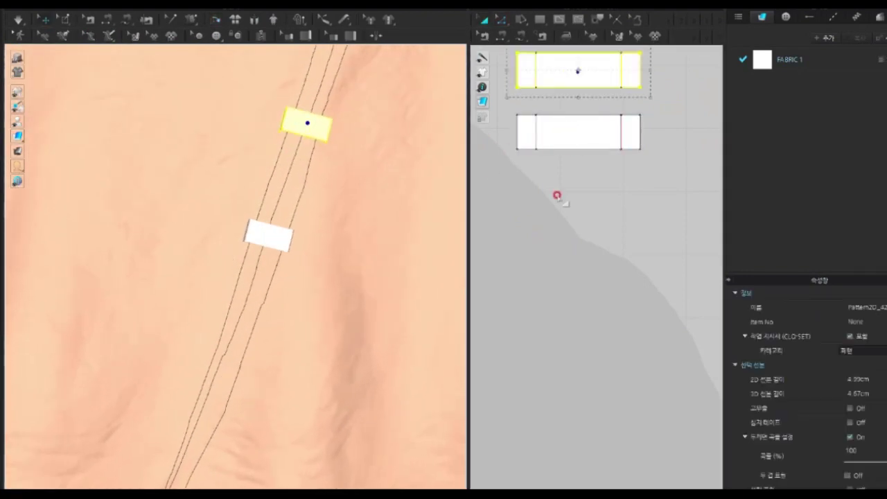
{"action": "left_click", "coordinate": [385, 167]}
{"action": "left_click", "coordinate": [557, 82]}
{"action": "scroll", "coordinate": [600, 197], "scroll_direction": "down", "scroll_amount": 3}
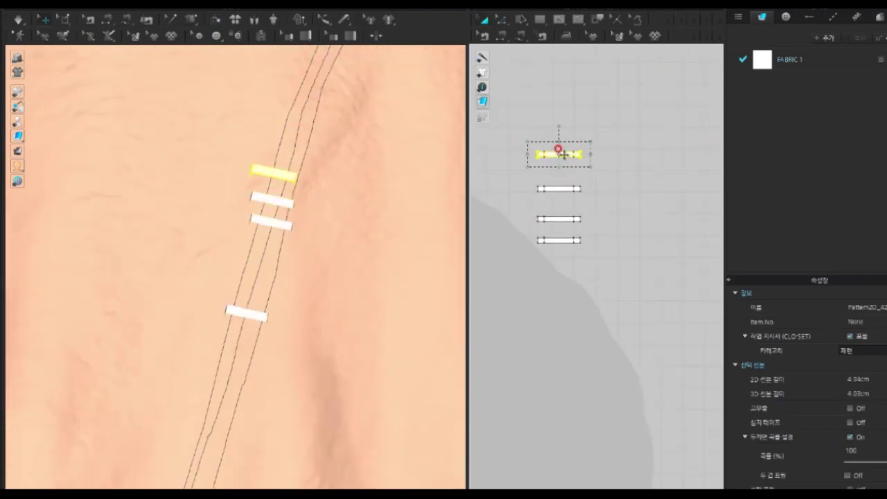
{"action": "scroll", "coordinate": [565, 130], "scroll_direction": "down", "scroll_amount": 2}
{"action": "scroll", "coordinate": [525, 207], "scroll_direction": "down", "scroll_amount": 2}
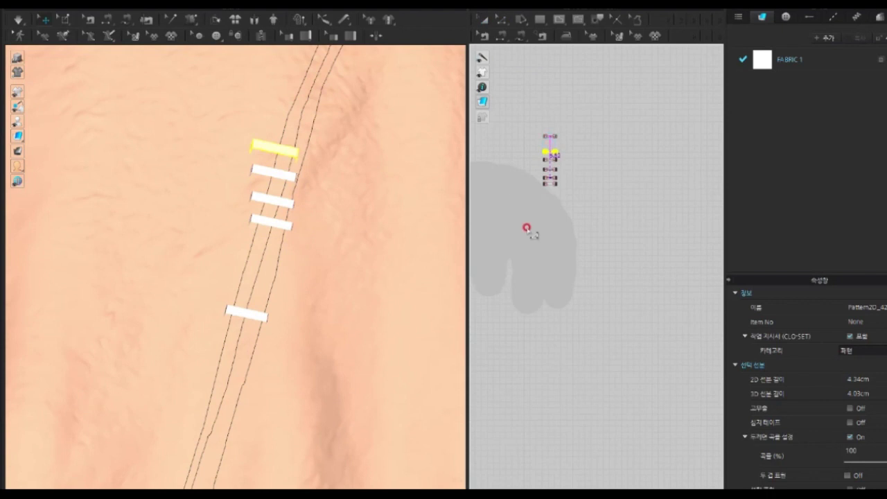
Step: Position the remaining staple strips one by one in a row along the seam
{"action": "left_click_drag", "start_coordinate": [469, 243], "coordinate": [528, 243]}
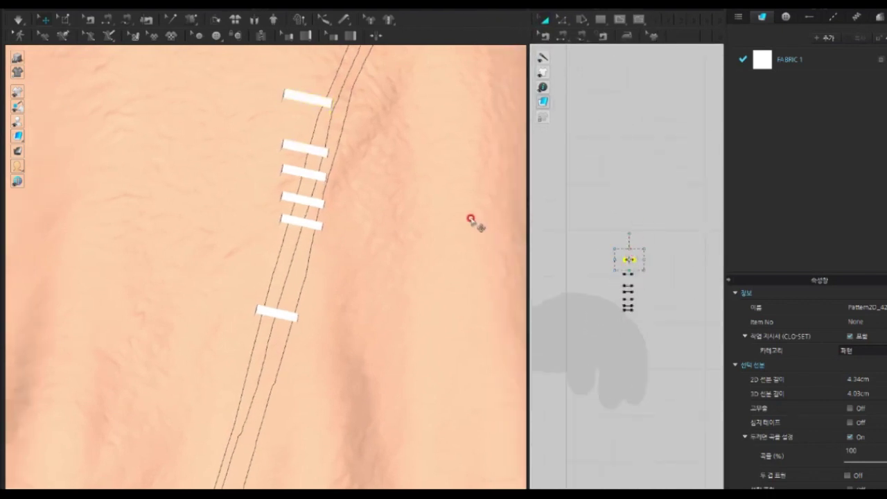
{"action": "scroll", "coordinate": [470, 219], "scroll_direction": "down", "scroll_amount": 2}
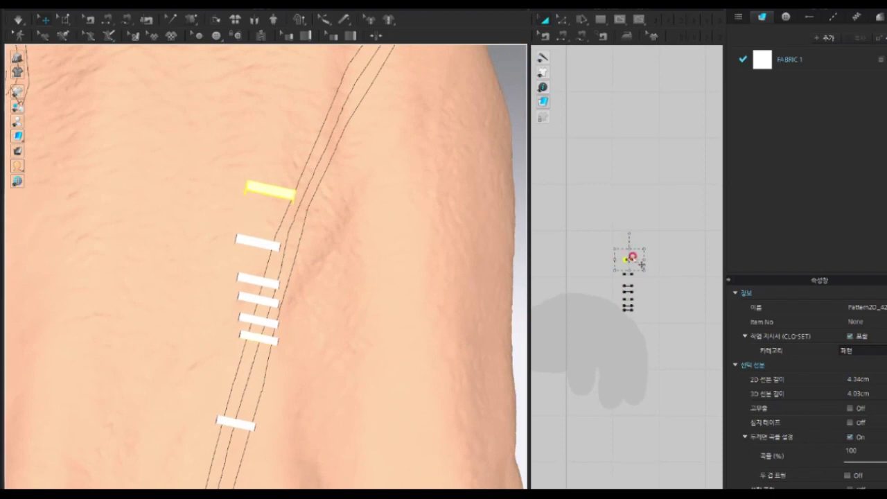
{"action": "right_click_drag", "start_coordinate": [291, 263], "coordinate": [192, 283]}
{"action": "left_click", "coordinate": [244, 213]}
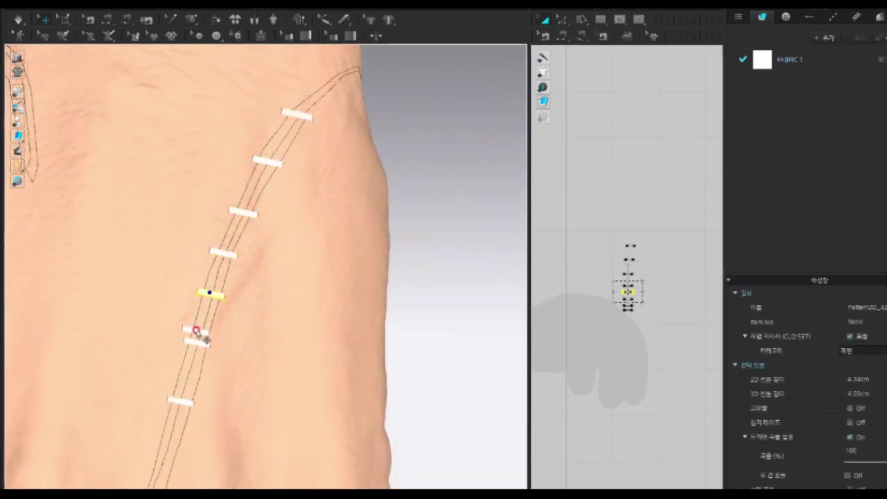
{"action": "left_click", "coordinate": [180, 402]}
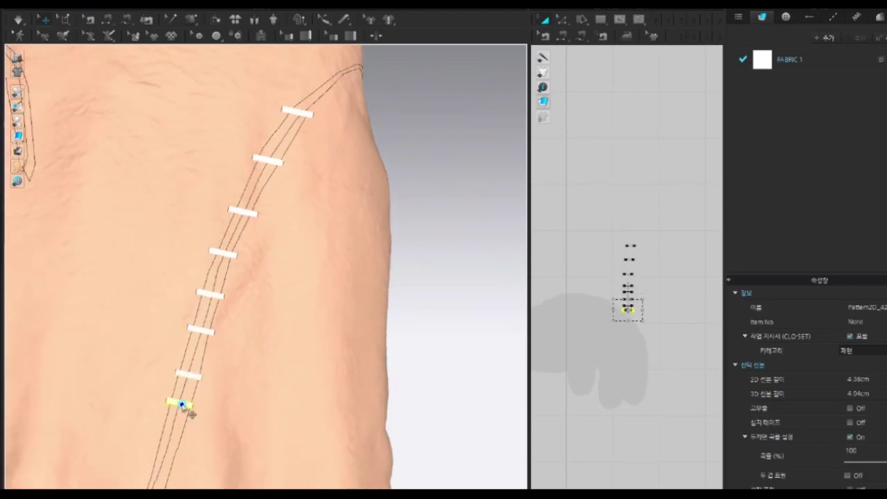
{"action": "right_click_drag", "start_coordinate": [203, 410], "coordinate": [226, 357]}
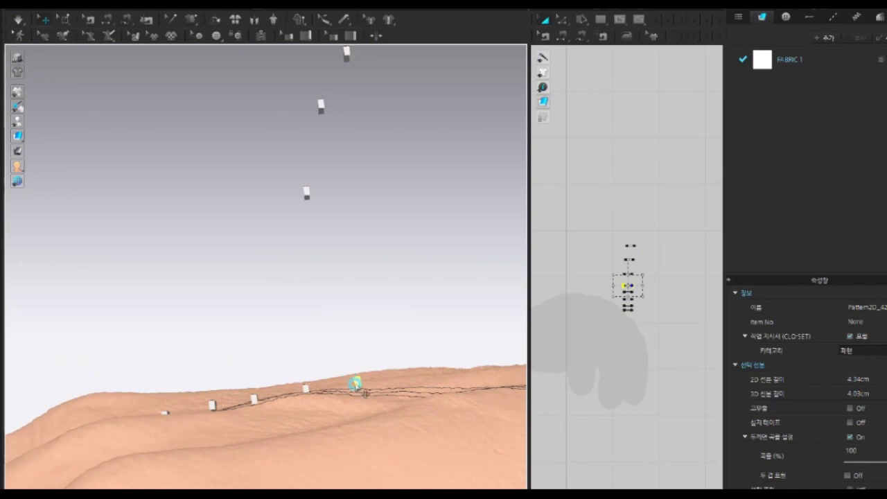
{"action": "right_click_drag", "start_coordinate": [421, 370], "coordinate": [145, 324]}
{"action": "left_click", "coordinate": [144, 324]}
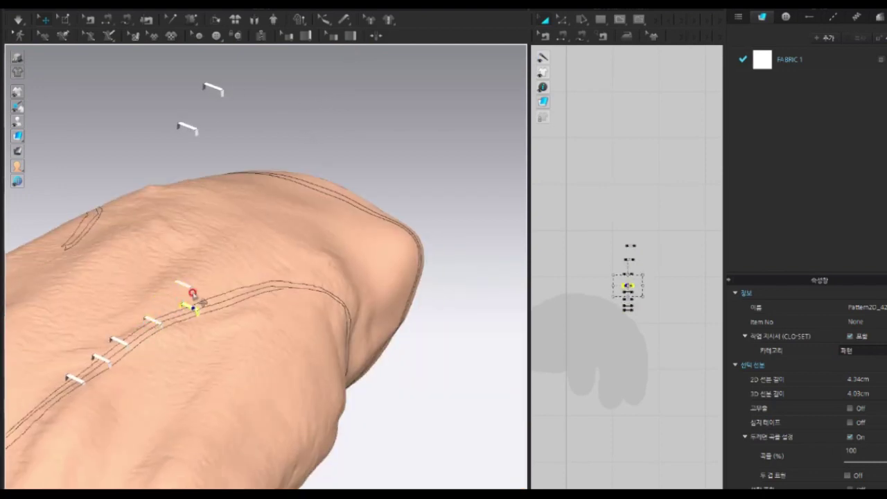
{"action": "right_click_drag", "start_coordinate": [269, 284], "coordinate": [325, 417]}
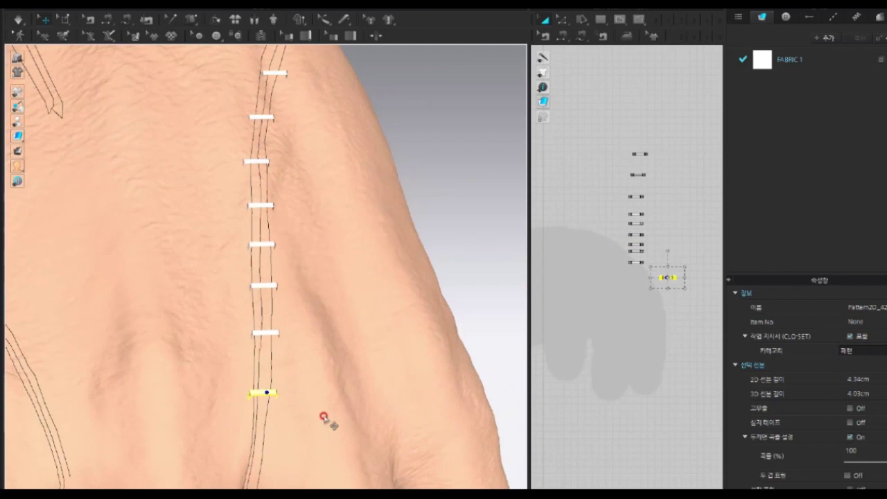
Step: Zoom in on the vertical back-of-hand seam and select the hand avatar mesh
{"action": "scroll", "coordinate": [324, 398], "scroll_direction": "down", "scroll_amount": 3}
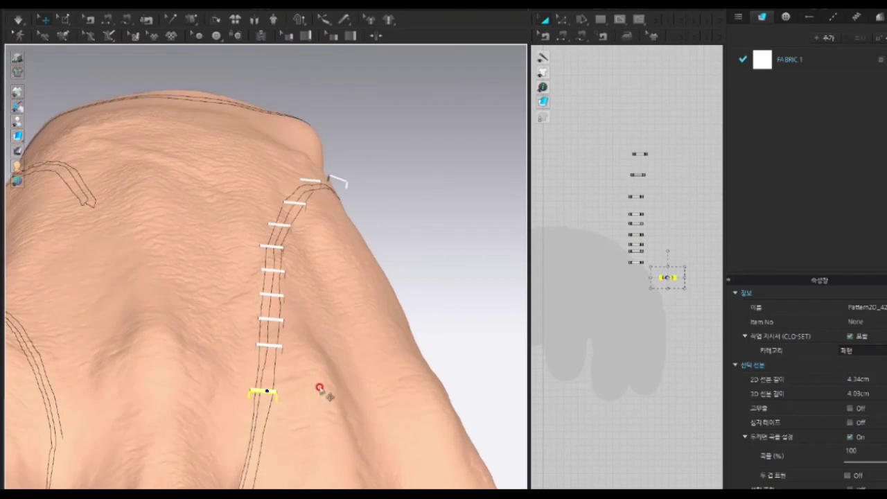
{"action": "scroll", "coordinate": [323, 410], "scroll_direction": "up", "scroll_amount": 4}
{"action": "scroll", "coordinate": [290, 416], "scroll_direction": "up", "scroll_amount": 1}
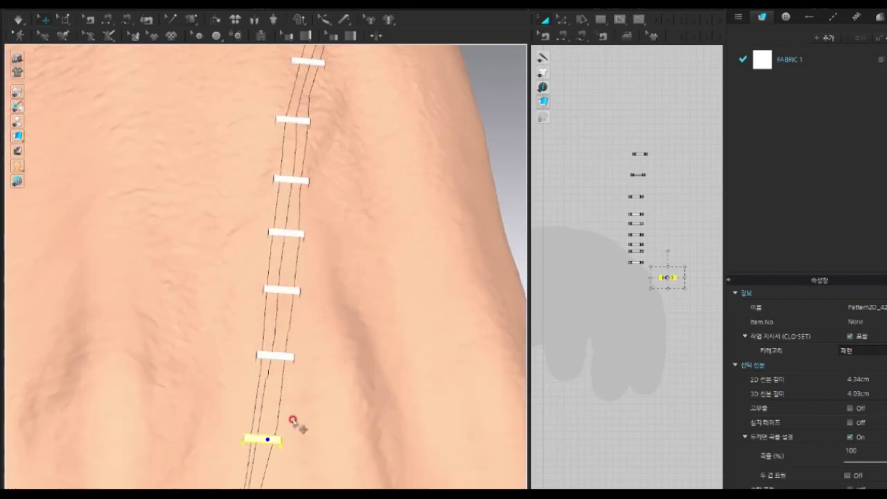
{"action": "mouse_move", "coordinate": [292, 424]}
{"action": "right_mouse_down"}
{"action": "mouse_move", "coordinate": [291, 390]}
{"action": "mouse_move", "coordinate": [305, 420]}
{"action": "right_mouse_up"}
{"action": "left_click", "coordinate": [336, 355]}
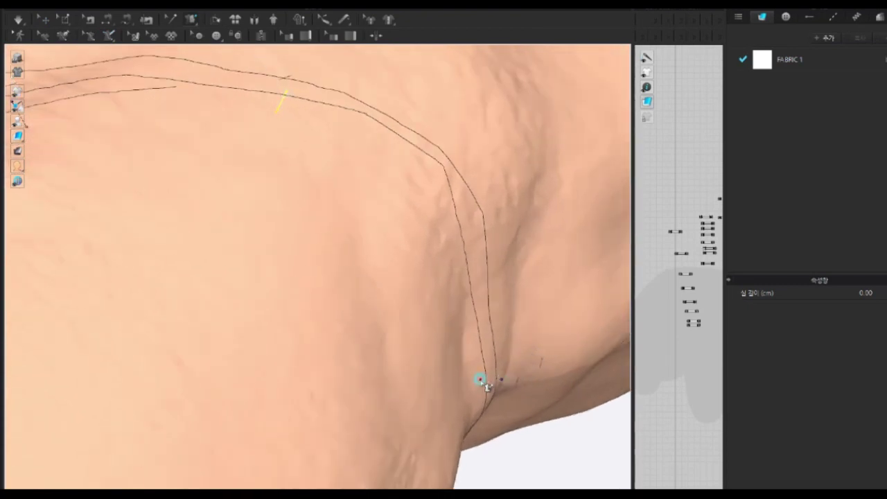
Step: Check from several close angles that the staple strips settle flat across the seam lines
{"action": "scroll", "coordinate": [268, 259], "scroll_direction": "down", "scroll_amount": 3}
{"action": "scroll", "coordinate": [317, 297], "scroll_direction": "down", "scroll_amount": 3}
{"action": "scroll", "coordinate": [342, 247], "scroll_direction": "down", "scroll_amount": 4}
{"action": "scroll", "coordinate": [383, 215], "scroll_direction": "up", "scroll_amount": 4}
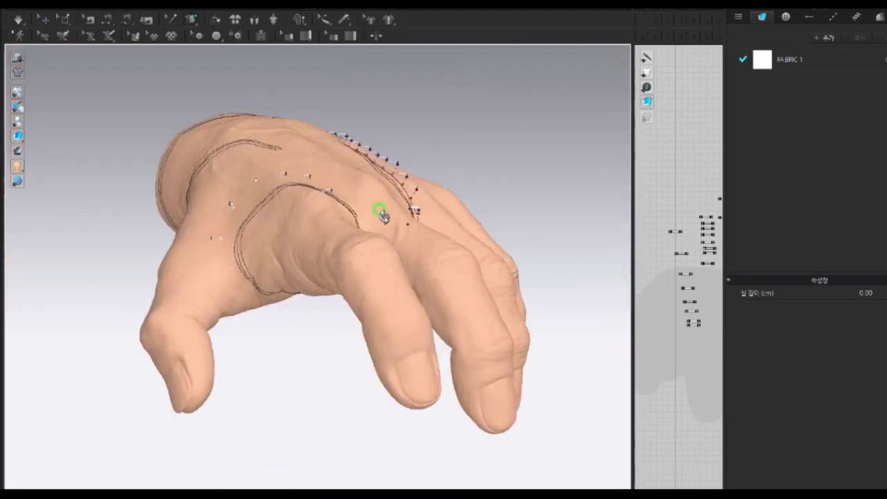
{"action": "right_click_drag", "start_coordinate": [383, 216], "coordinate": [362, 192]}
{"action": "scroll", "coordinate": [409, 337], "scroll_direction": "up", "scroll_amount": 5}
{"action": "scroll", "coordinate": [524, 243], "scroll_direction": "up", "scroll_amount": 3}
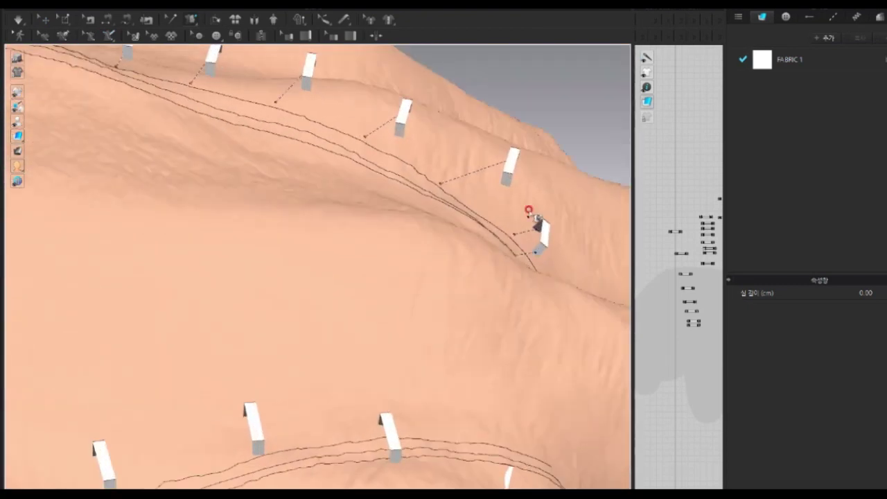
{"action": "scroll", "coordinate": [551, 171], "scroll_direction": "up", "scroll_amount": 2}
{"action": "scroll", "coordinate": [458, 193], "scroll_direction": "down", "scroll_amount": 2}
{"action": "scroll", "coordinate": [485, 248], "scroll_direction": "down", "scroll_amount": 2}
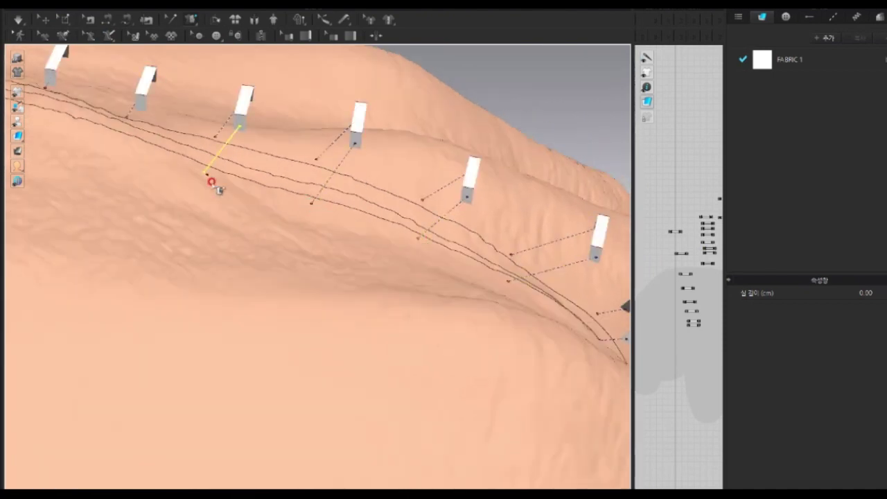
{"action": "right_click_drag", "start_coordinate": [213, 180], "coordinate": [441, 284]}
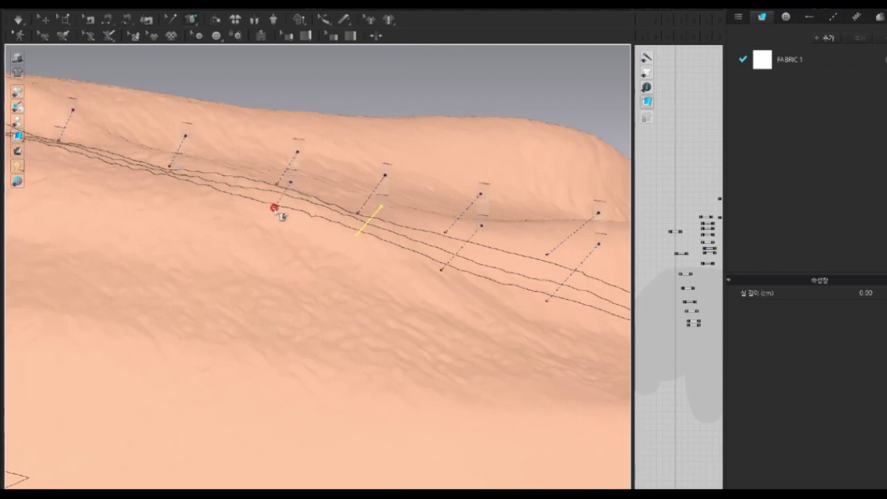
{"action": "right_click_drag", "start_coordinate": [277, 208], "coordinate": [400, 257]}
{"action": "scroll", "coordinate": [301, 210], "scroll_direction": "up", "scroll_amount": 2}
{"action": "right_click_drag", "start_coordinate": [303, 227], "coordinate": [341, 210]}
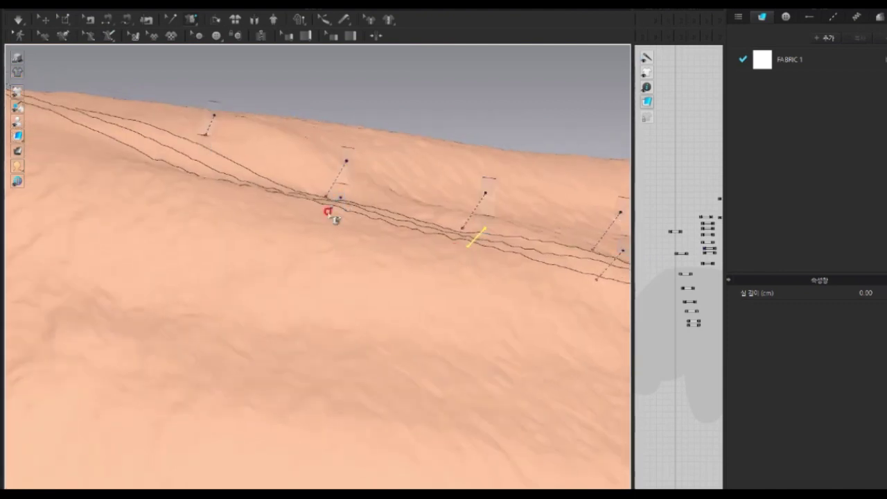
{"action": "mouse_move", "coordinate": [206, 178]}
{"action": "right_mouse_down"}
{"action": "mouse_move", "coordinate": [201, 188]}
{"action": "mouse_move", "coordinate": [164, 190]}
{"action": "right_mouse_up"}
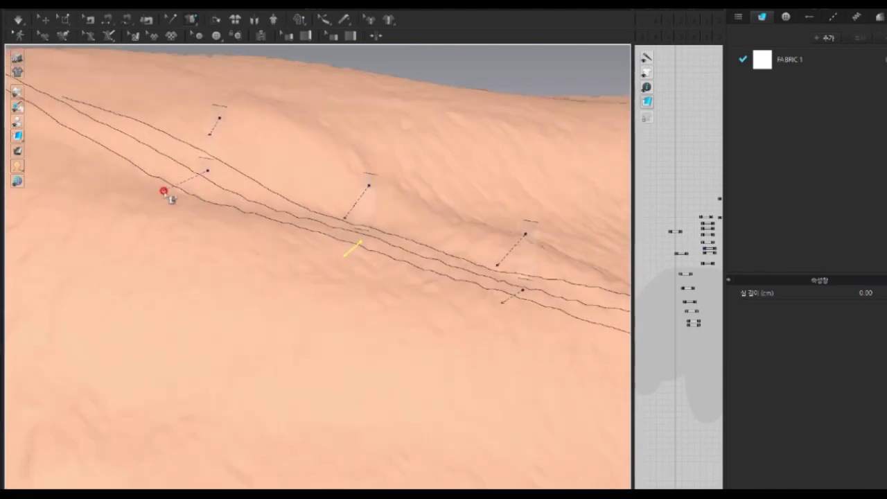
{"action": "mouse_move", "coordinate": [196, 216]}
{"action": "right_mouse_down"}
{"action": "mouse_move", "coordinate": [197, 180]}
{"action": "mouse_move", "coordinate": [275, 275]}
{"action": "mouse_move", "coordinate": [283, 268]}
{"action": "mouse_move", "coordinate": [164, 395]}
{"action": "right_mouse_up"}
Step: Bring the whole hand back into view and inspect the stapled seams from side, front and above
{"action": "key", "text": "0"}
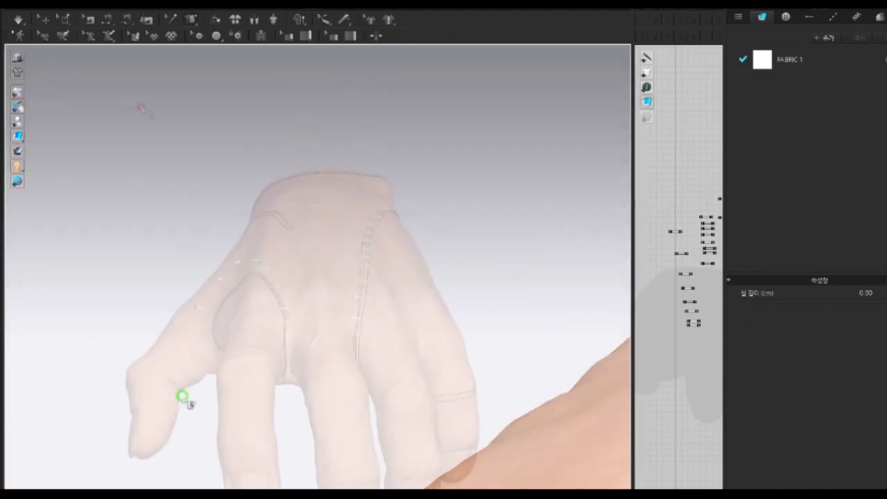
{"action": "scroll", "coordinate": [270, 293], "scroll_direction": "up", "scroll_amount": 2}
{"action": "scroll", "coordinate": [270, 293], "scroll_direction": "up", "scroll_amount": 2}
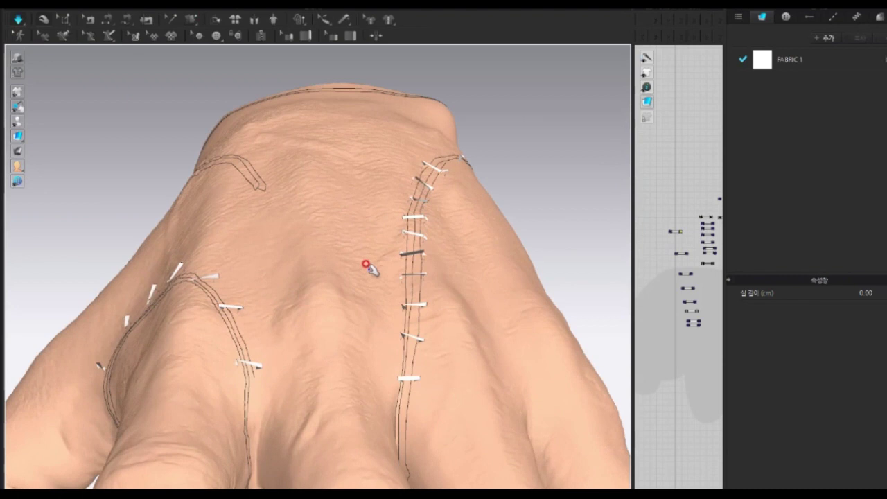
{"action": "right_click_drag", "start_coordinate": [368, 265], "coordinate": [208, 301]}
{"action": "scroll", "coordinate": [147, 316], "scroll_direction": "up", "scroll_amount": 2}
{"action": "scroll", "coordinate": [147, 316], "scroll_direction": "down", "scroll_amount": 3}
{"action": "right_click_drag", "start_coordinate": [259, 412], "coordinate": [466, 328]}
{"action": "right_click_drag", "start_coordinate": [471, 270], "coordinate": [388, 229]}
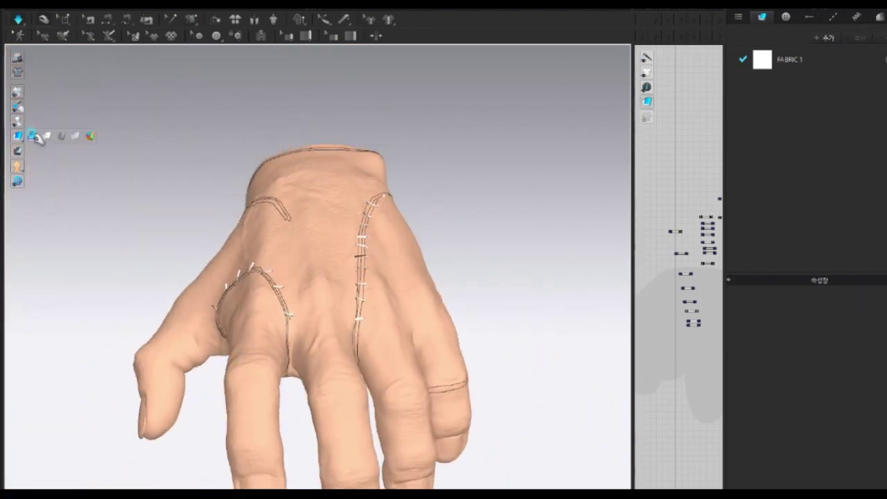
Step: Orbit around the finished hand with its red button, blue stars and rings, selecting and deselecting it
{"action": "scroll", "coordinate": [416, 232], "scroll_direction": "down", "scroll_amount": 2}
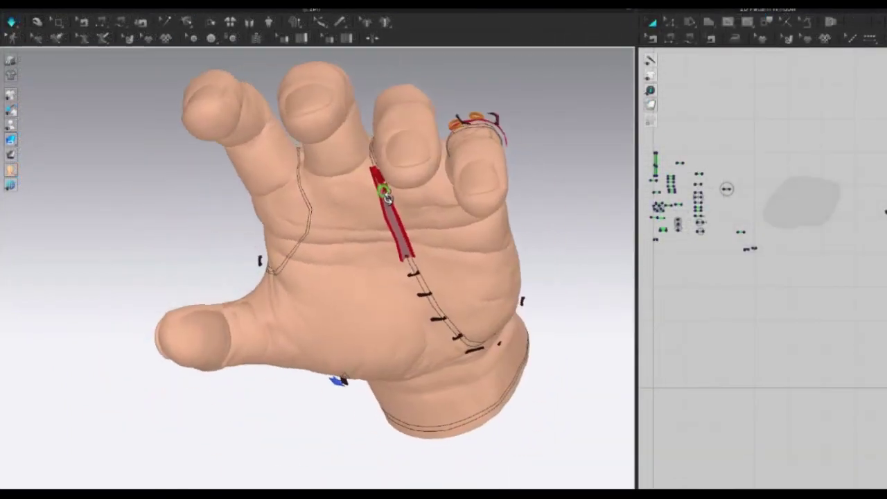
{"action": "mouse_move", "coordinate": [387, 197]}
{"action": "right_mouse_down"}
{"action": "mouse_move", "coordinate": [499, 273]}
{"action": "mouse_move", "coordinate": [421, 303]}
{"action": "mouse_move", "coordinate": [543, 359]}
{"action": "right_mouse_up"}
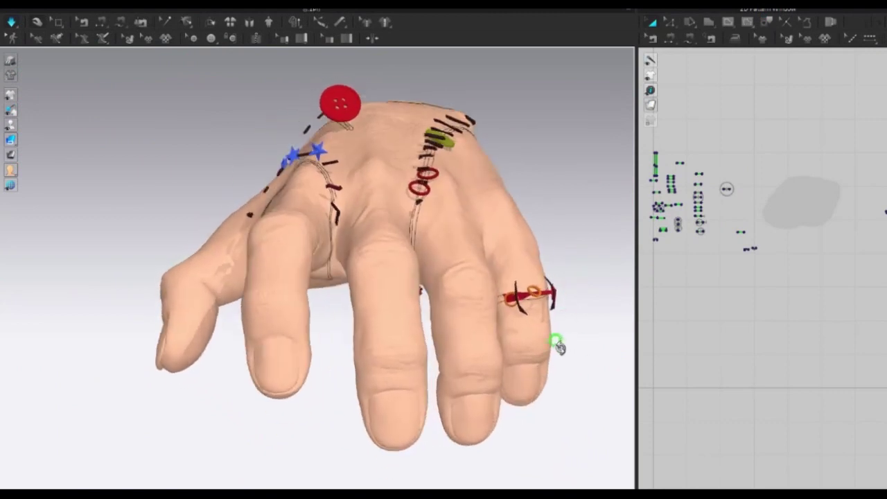
{"action": "left_click", "coordinate": [489, 210]}
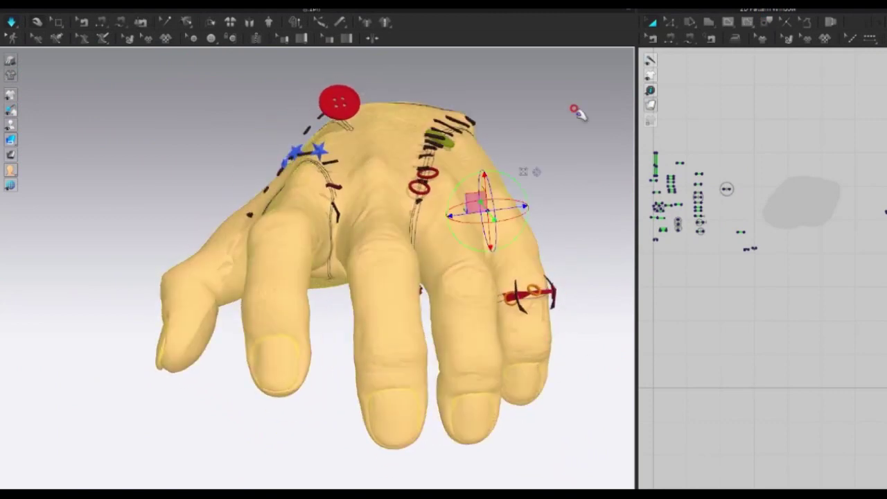
{"action": "left_click", "coordinate": [584, 151]}
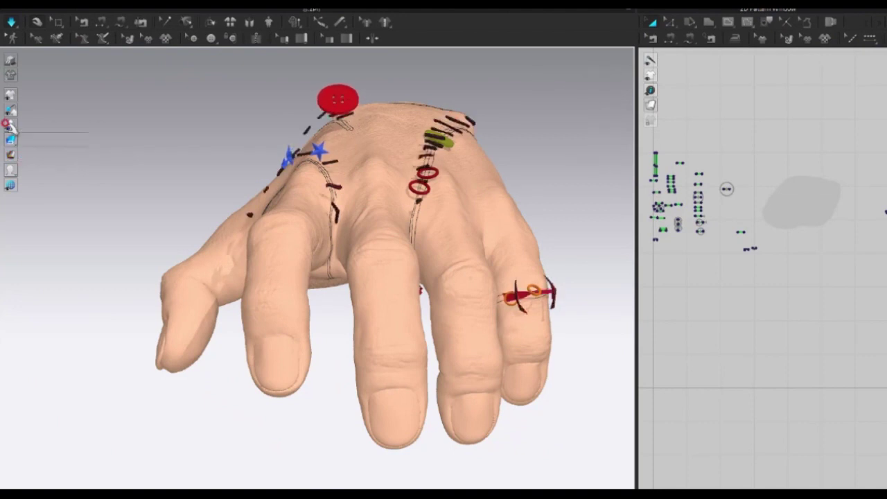
{"action": "mouse_move", "coordinate": [588, 278]}
{"action": "right_mouse_down"}
{"action": "mouse_move", "coordinate": [551, 277]}
{"action": "mouse_move", "coordinate": [506, 340]}
{"action": "right_mouse_up"}
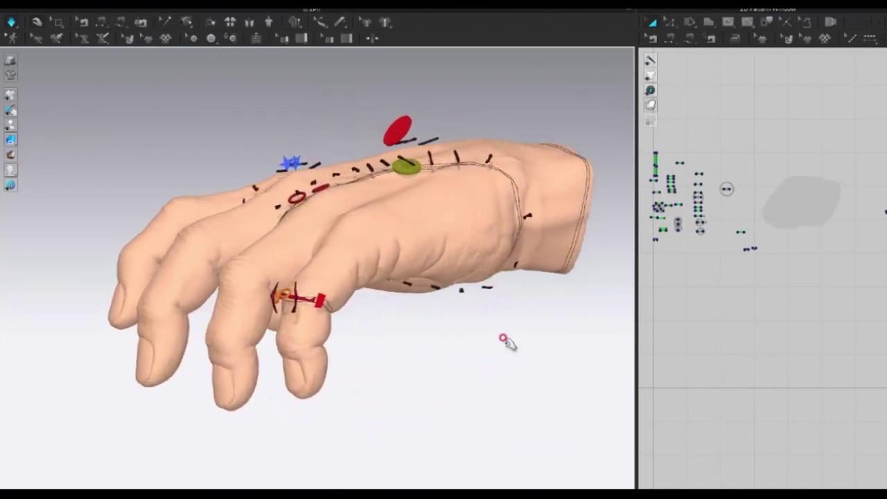